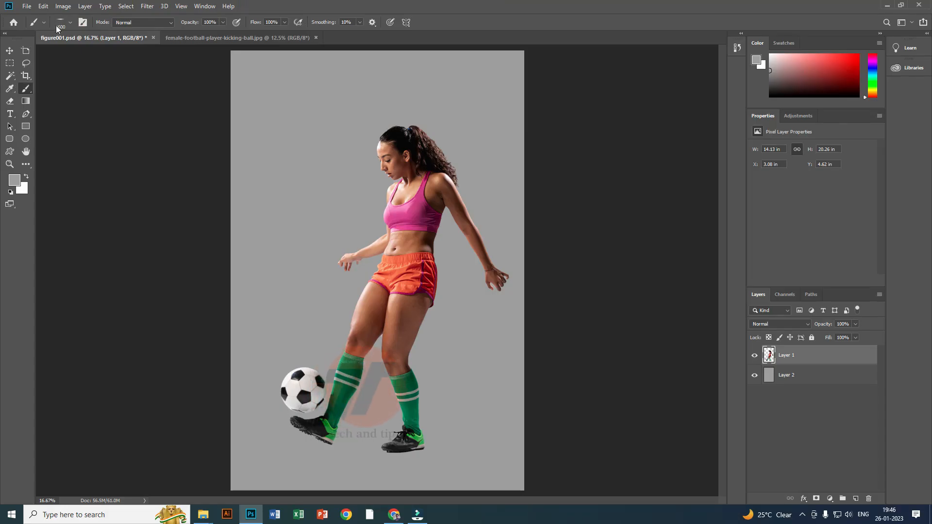
- Paint a soft white glow behind the player on Layer 2 using the Soft Round brush, 0% hardness, about 2874 px
{"action": "left_click", "coordinate": [60, 22]}
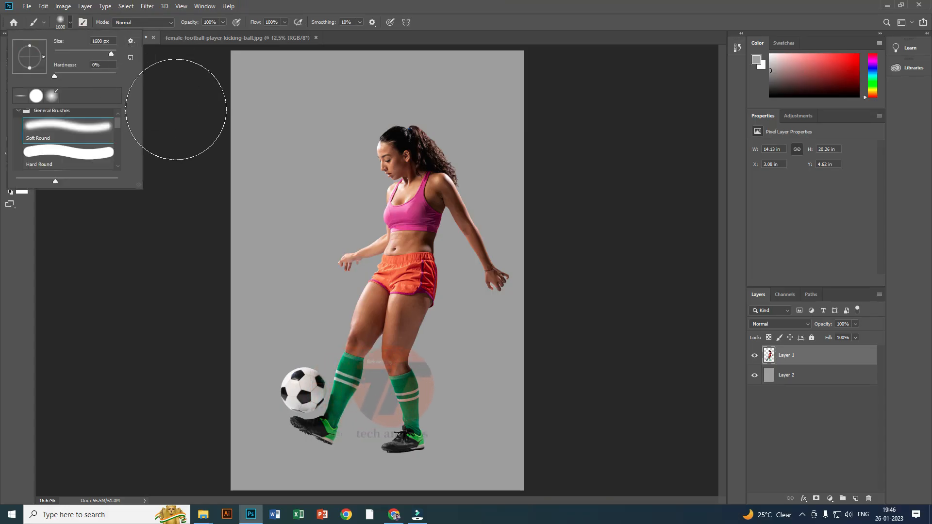
{"action": "left_click", "coordinate": [64, 124]}
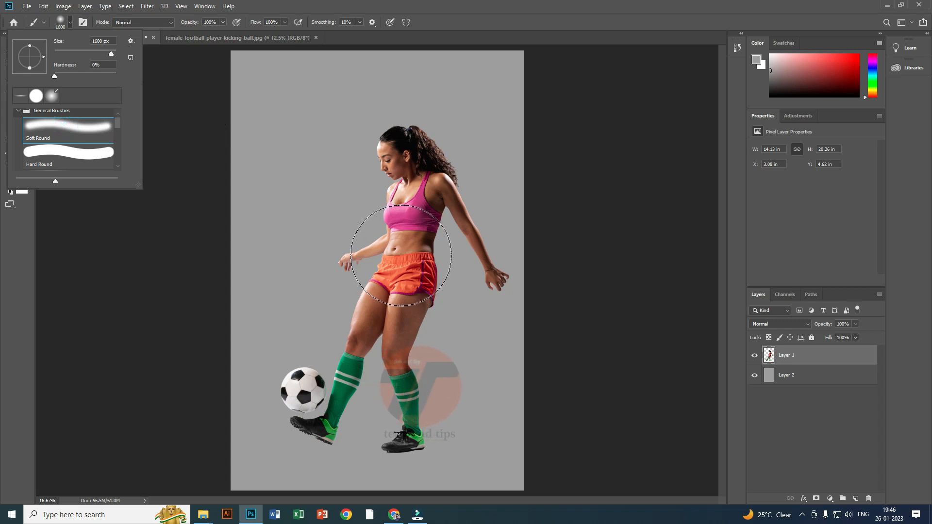
{"action": "left_click", "coordinate": [435, 19]}
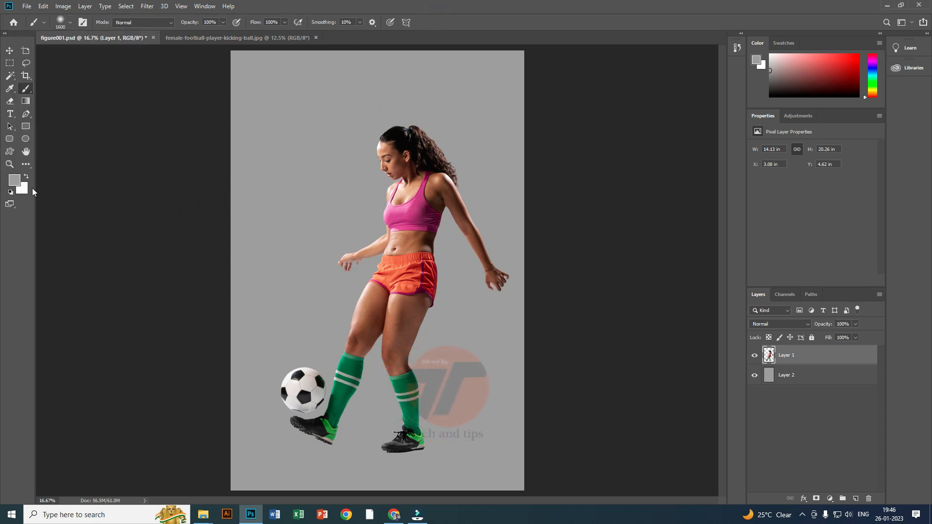
{"action": "left_click", "coordinate": [27, 175]}
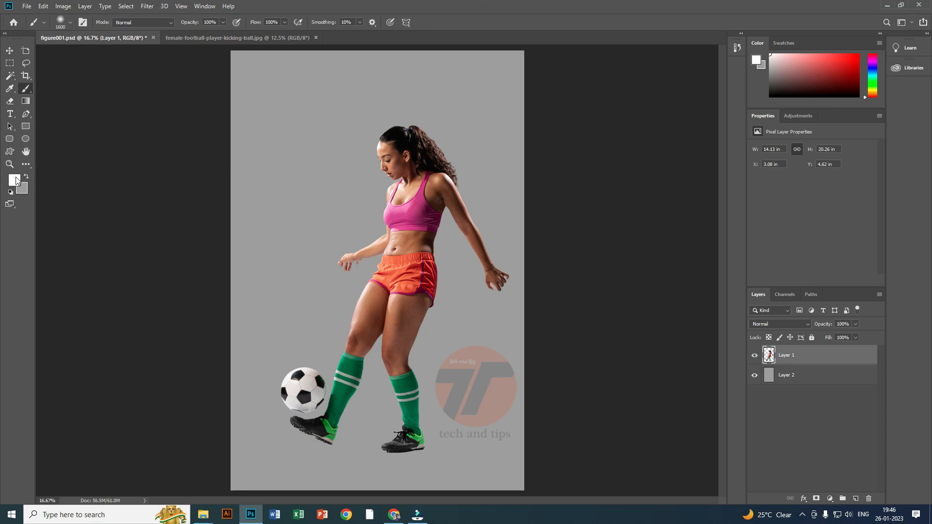
{"action": "left_click", "coordinate": [14, 181]}
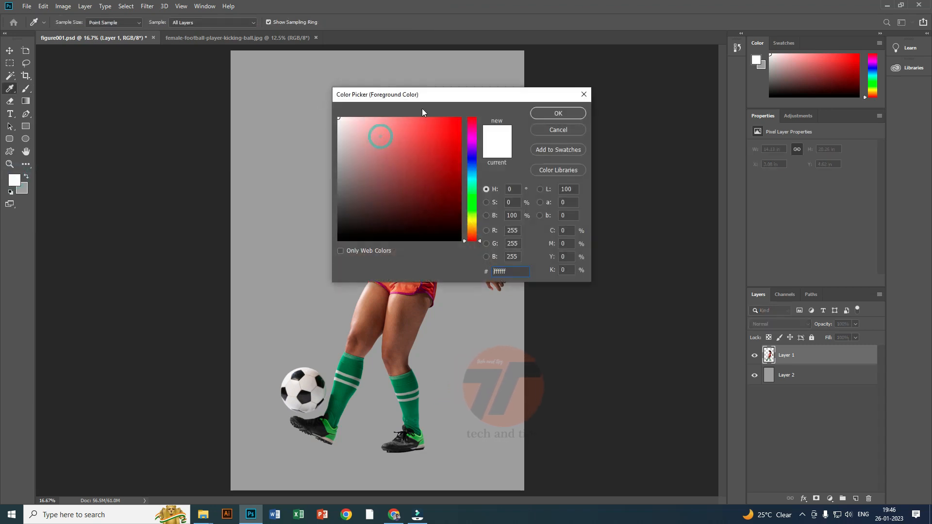
{"action": "left_click", "coordinate": [551, 113]}
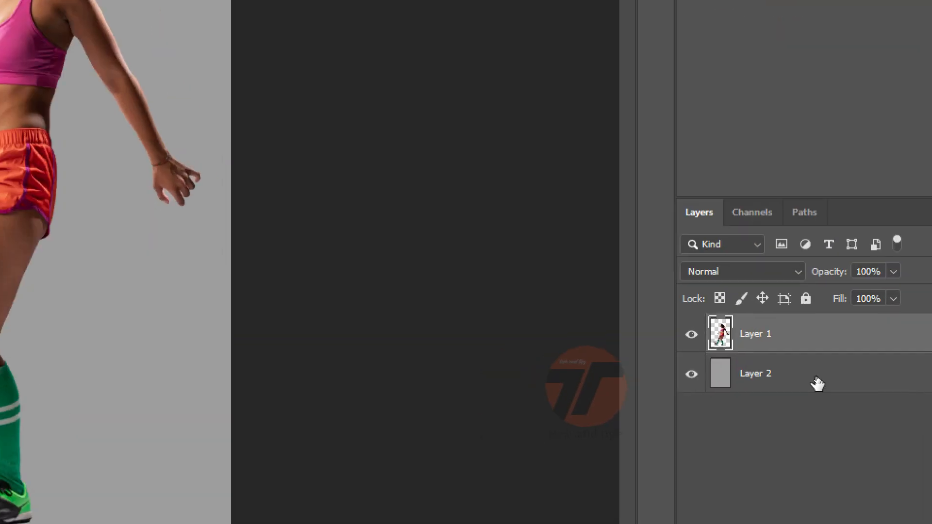
{"action": "left_click", "coordinate": [795, 374]}
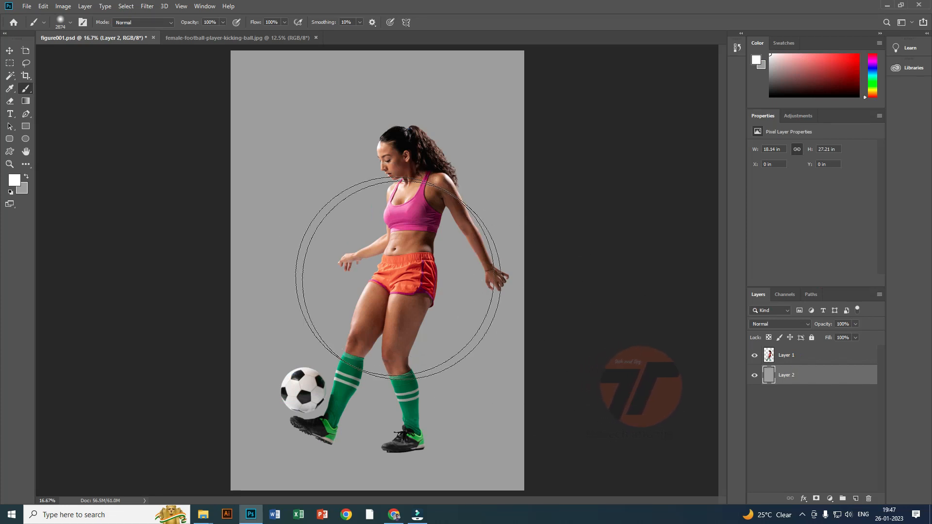
{"action": "left_click", "coordinate": [340, 233]}
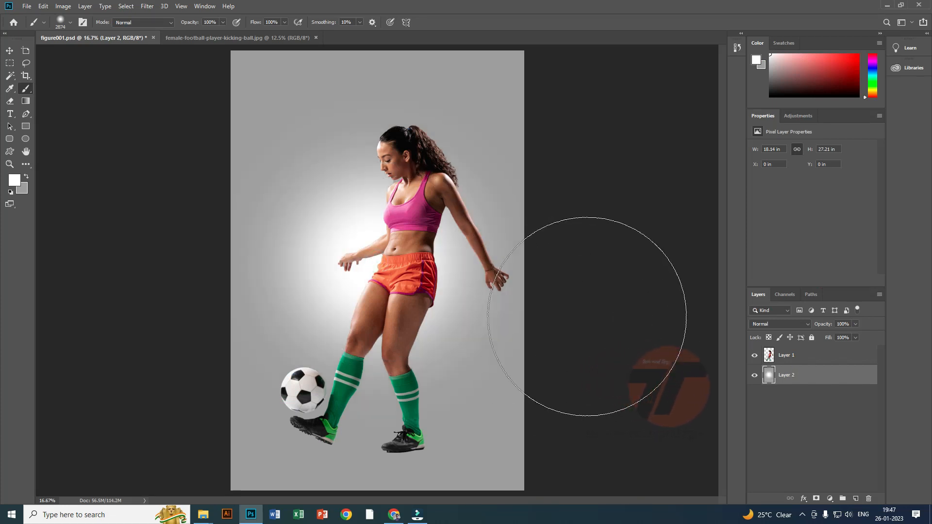
- Select a single-pixel column through the player's body on Layer 1 with the Single Column Marquee tool and copy it to a new layer
{"action": "key", "text": "alt+bracketright"}
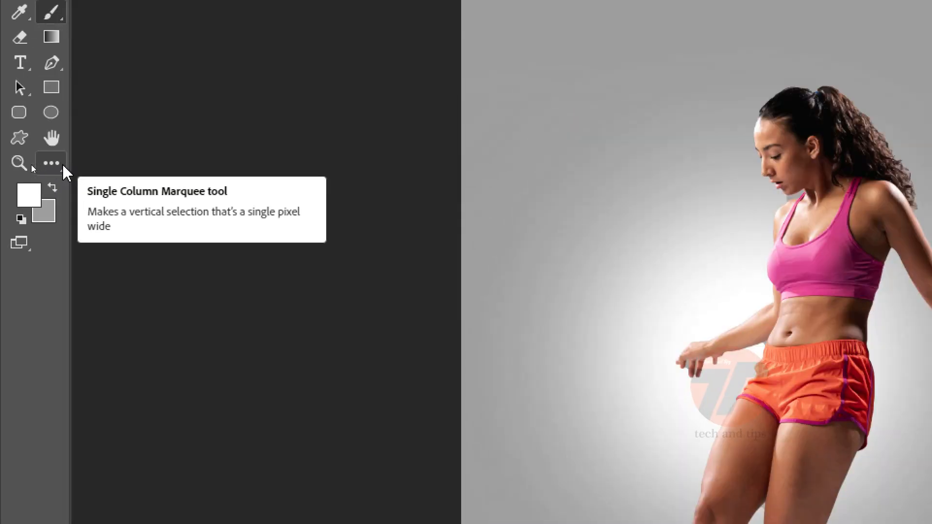
{"action": "left_click", "coordinate": [31, 164]}
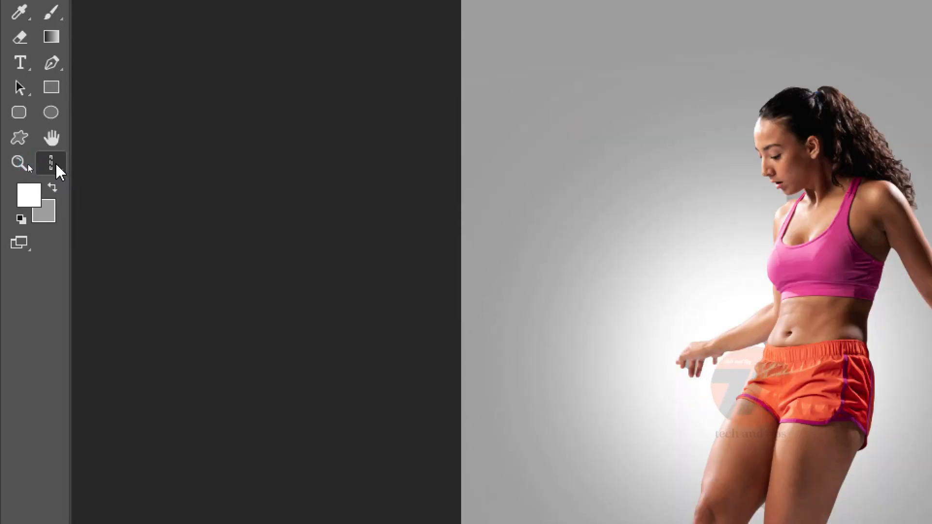
{"action": "right_click", "coordinate": [57, 168]}
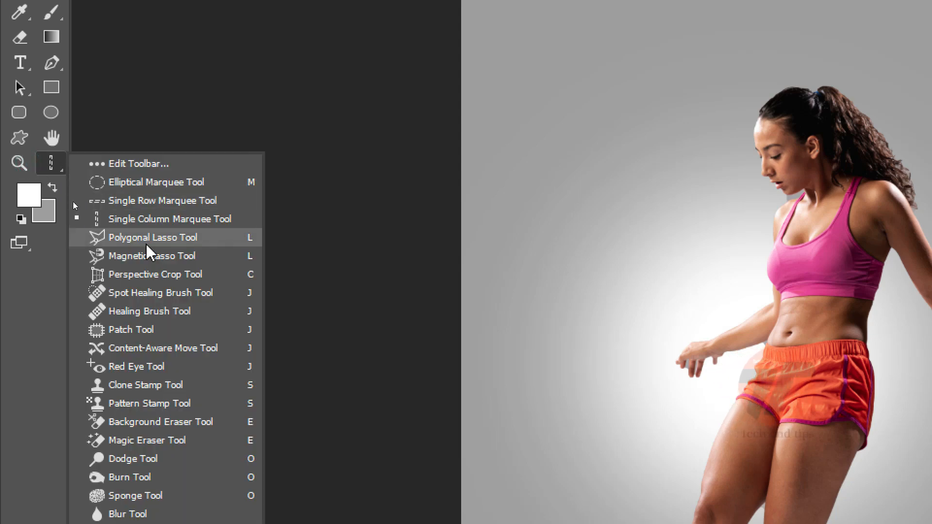
{"action": "left_click", "coordinate": [146, 219]}
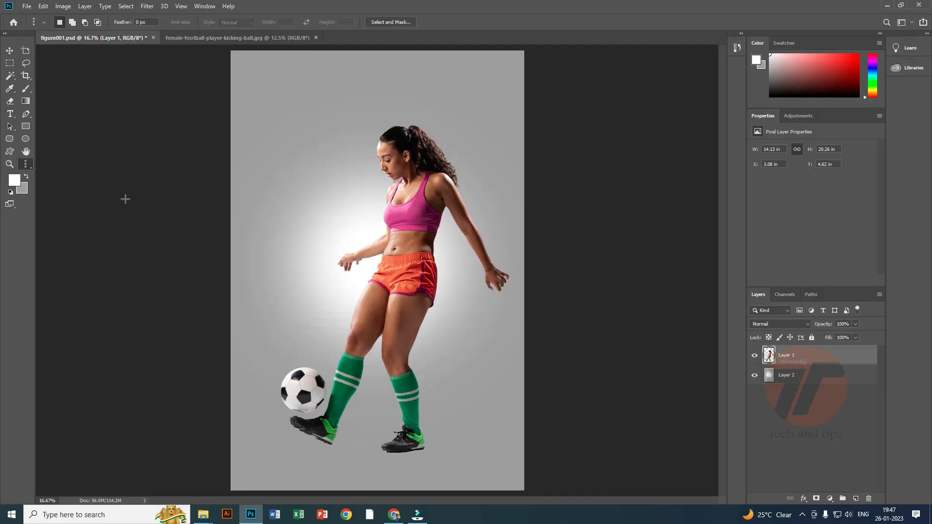
{"action": "left_click_drag", "start_coordinate": [384, 259], "coordinate": [409, 264]}
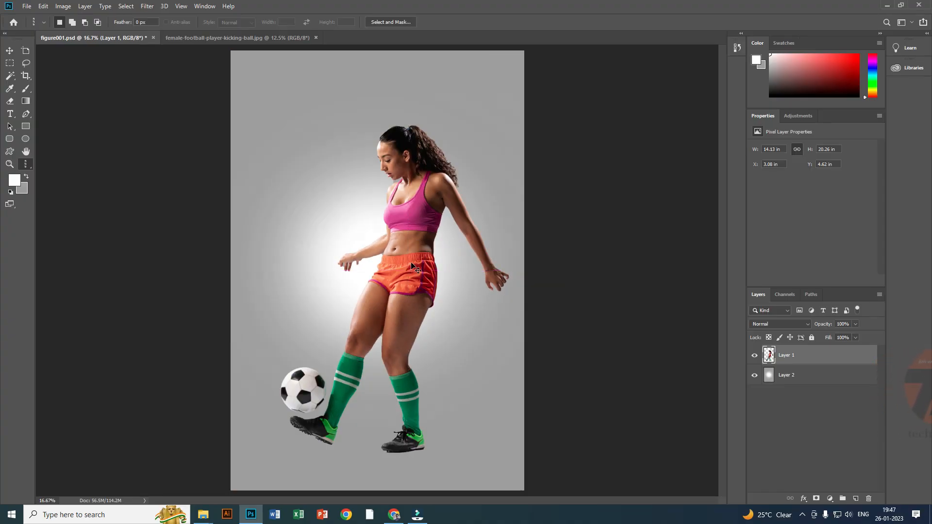
{"action": "scroll", "coordinate": [412, 266], "scroll_direction": "up", "scroll_amount": 3}
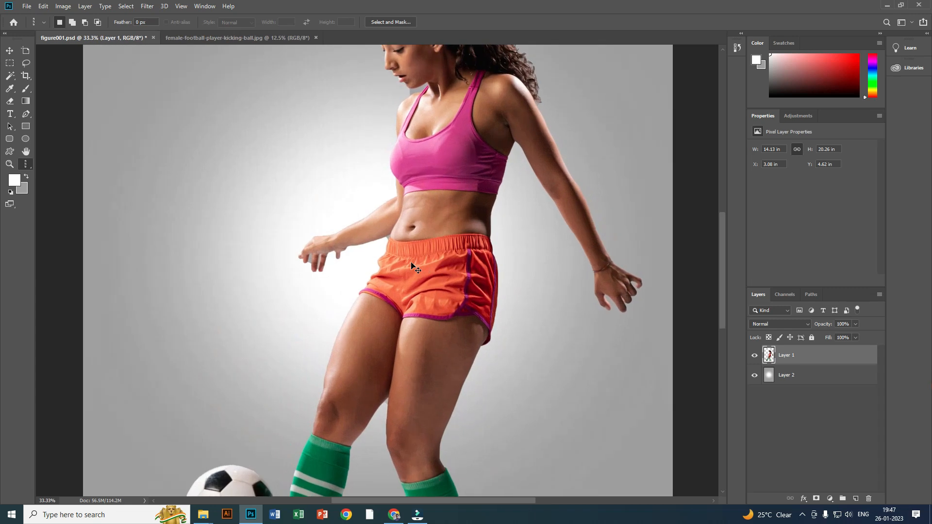
{"action": "scroll", "coordinate": [411, 266], "scroll_direction": "up", "scroll_amount": 1}
{"action": "scroll", "coordinate": [411, 266], "scroll_direction": "down", "scroll_amount": 1}
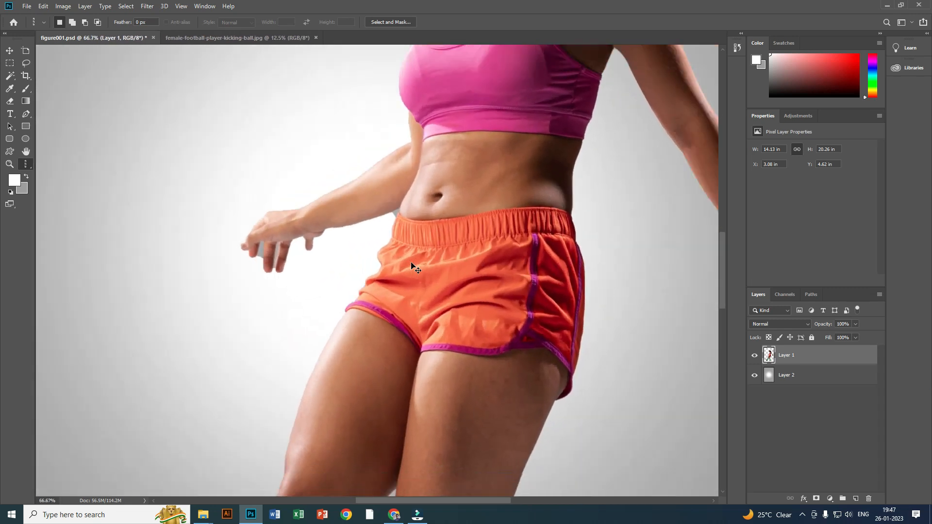
{"action": "scroll", "coordinate": [412, 266], "scroll_direction": "down", "scroll_amount": 3}
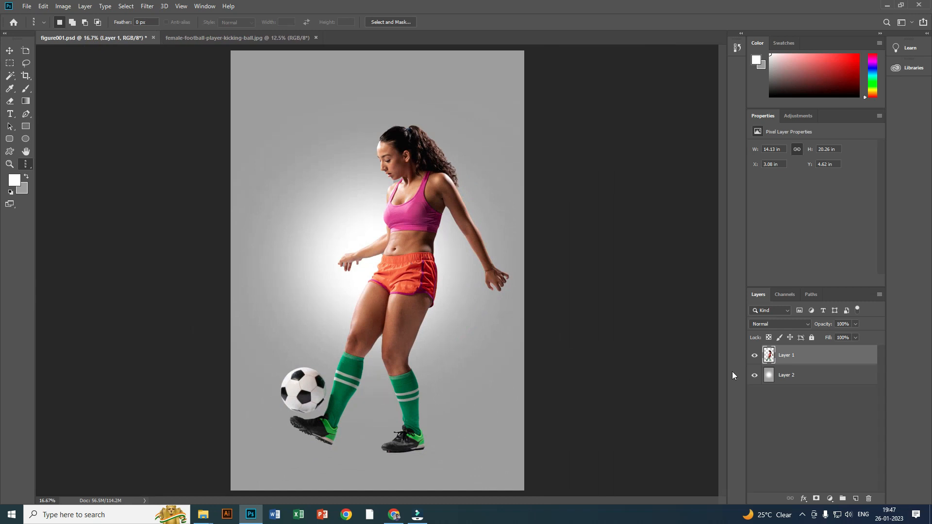
{"action": "key", "text": "ctrl+j"}
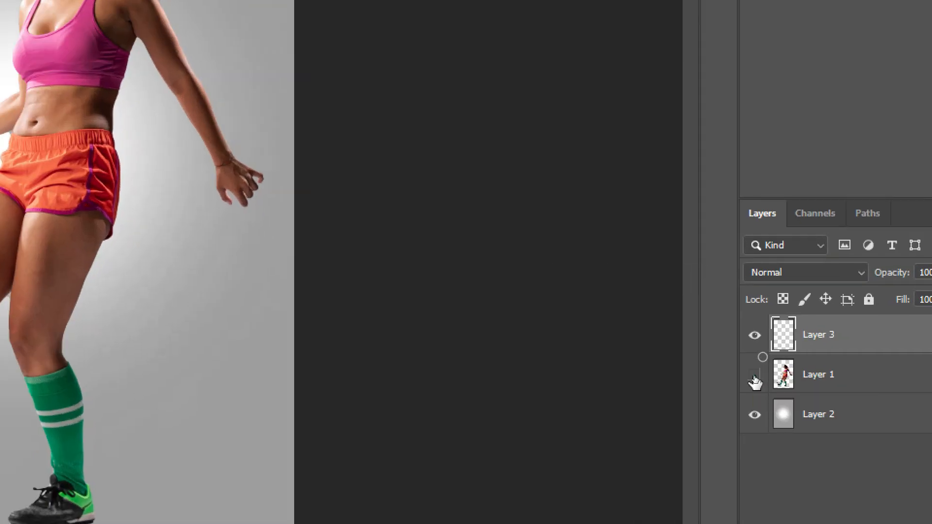
- Hide Layer 1 and Layer 2, and stretch the copied column on Layer 3 across the full canvas width
{"action": "left_click", "coordinate": [755, 376]}
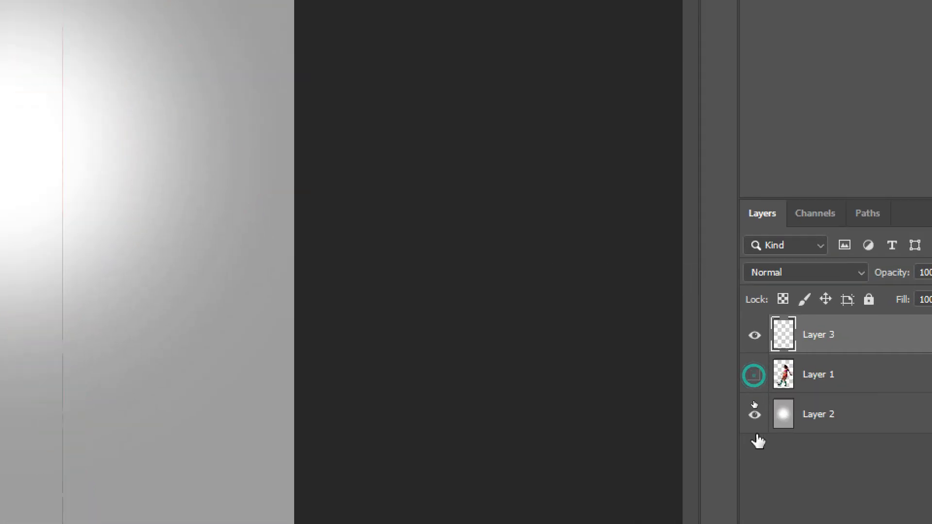
{"action": "left_click", "coordinate": [755, 414]}
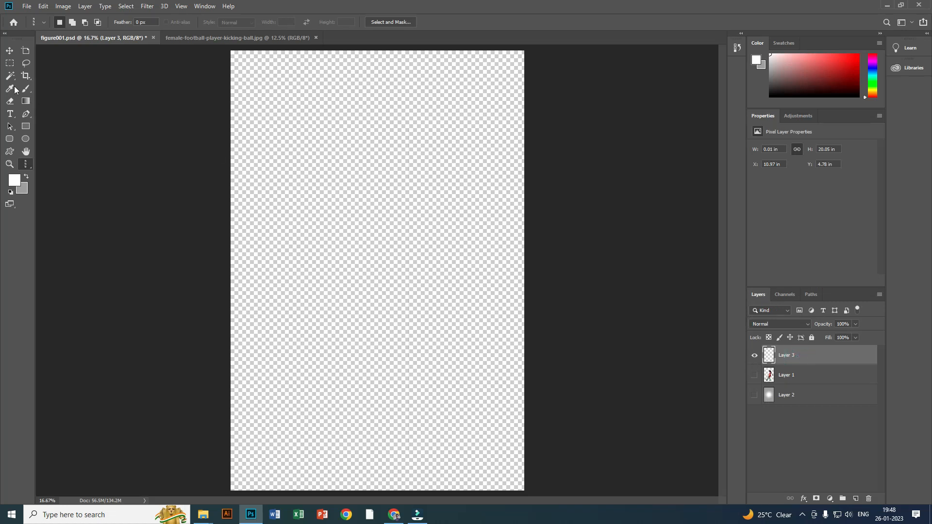
{"action": "left_click", "coordinate": [8, 53]}
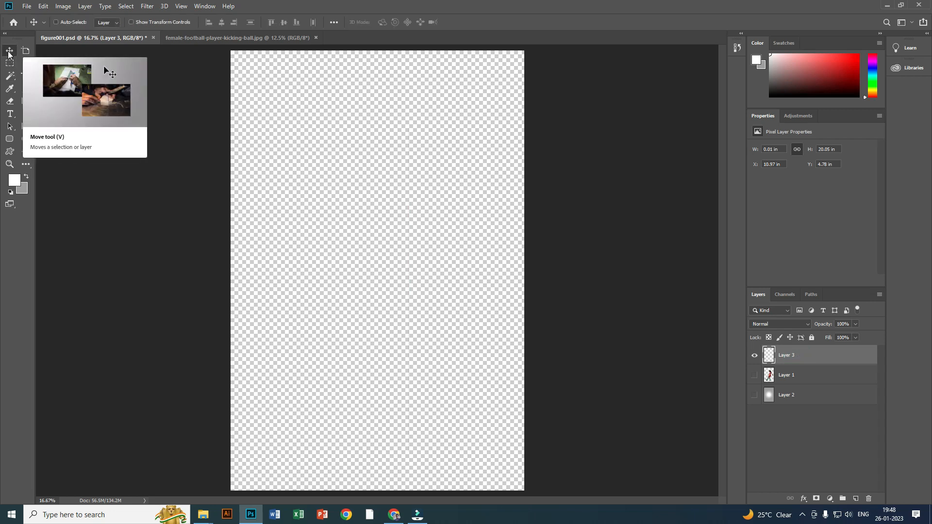
{"action": "key", "text": "ctrl+t"}
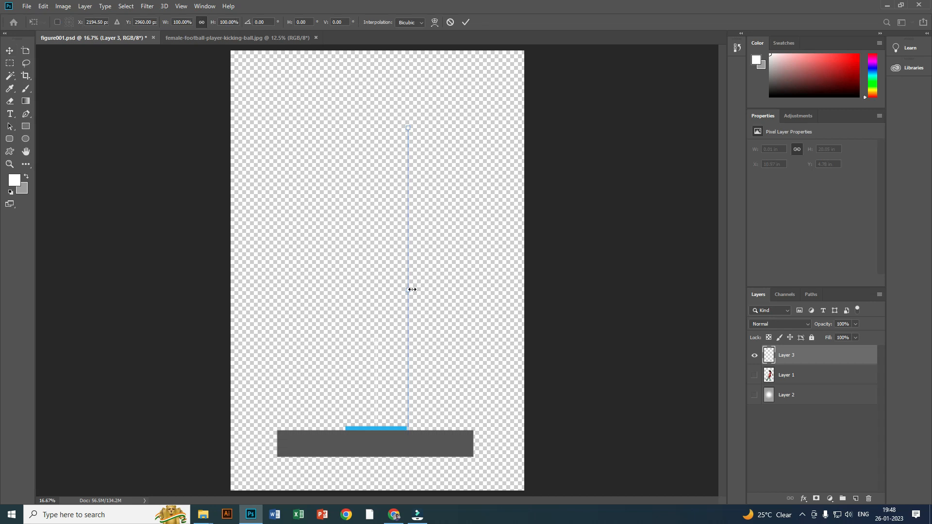
{"action": "left_click_drag", "start_coordinate": [411, 289], "coordinate": [525, 290]}
{"action": "left_click_drag", "start_coordinate": [407, 289], "coordinate": [232, 286]}
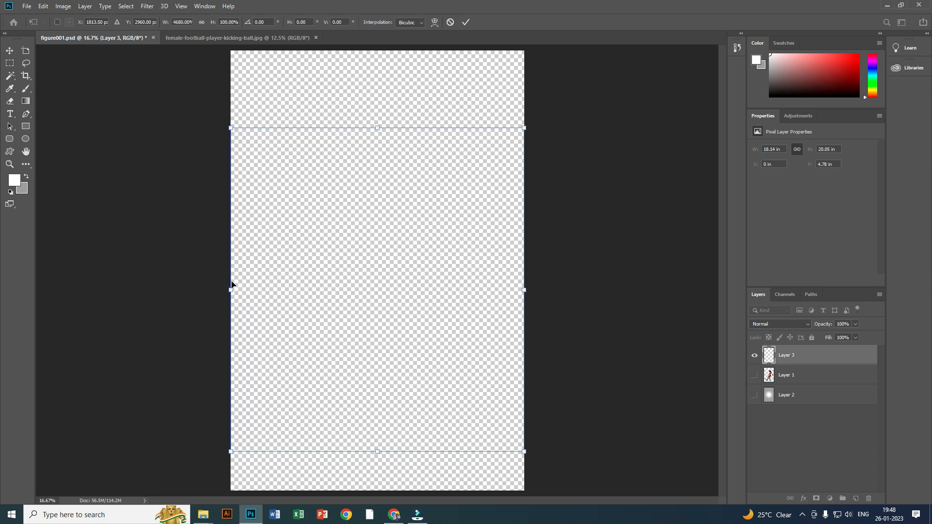
{"action": "key", "text": "Return"}
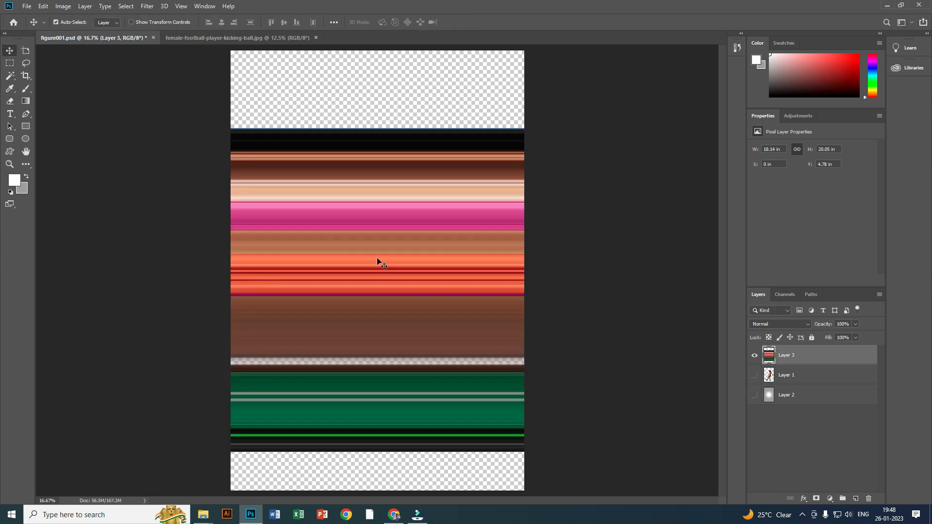
- Extend the canvas beyond its left edge to about 28.45 in wide with the Crop tool
{"action": "key", "text": "c"}
{"action": "left_click_drag", "start_coordinate": [231, 270], "coordinate": [147, 264]}
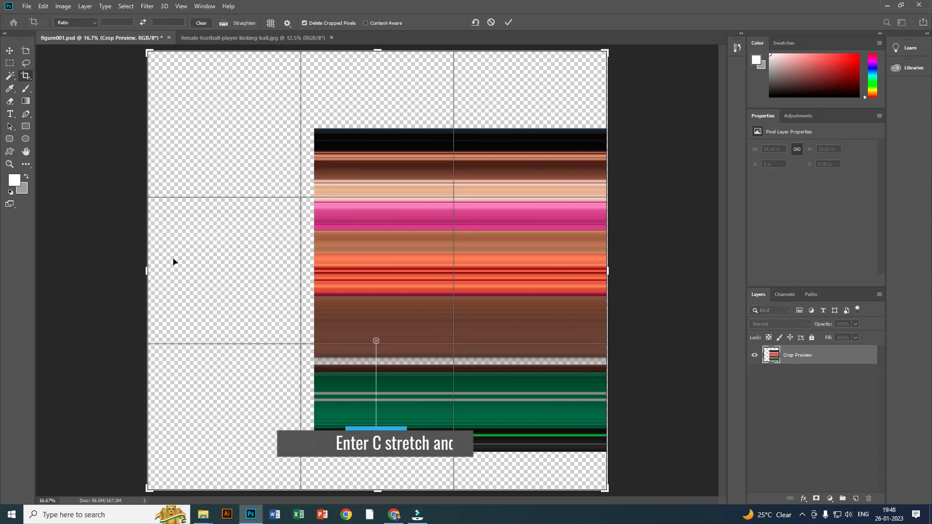
{"action": "key", "text": "Return"}
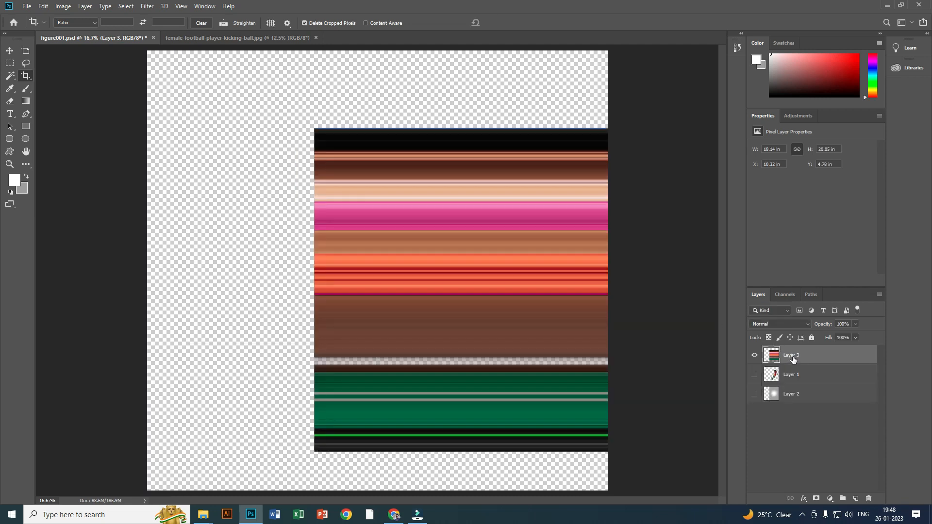
- Stretch the stripes on Layer 3 over the empty left area to fill the extended canvas width
{"action": "key", "text": "ctrl+t"}
{"action": "left_click_drag", "start_coordinate": [313, 291], "coordinate": [146, 290]}
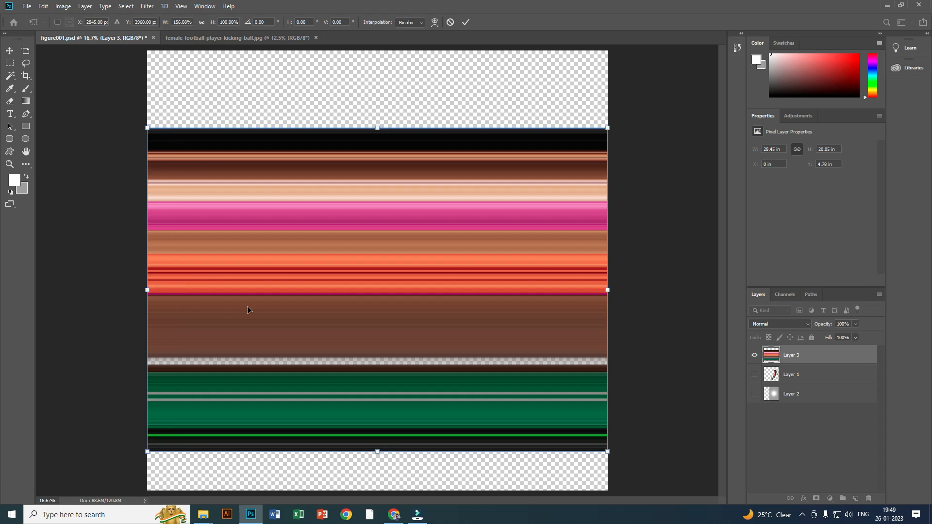
{"action": "key", "text": "Return"}
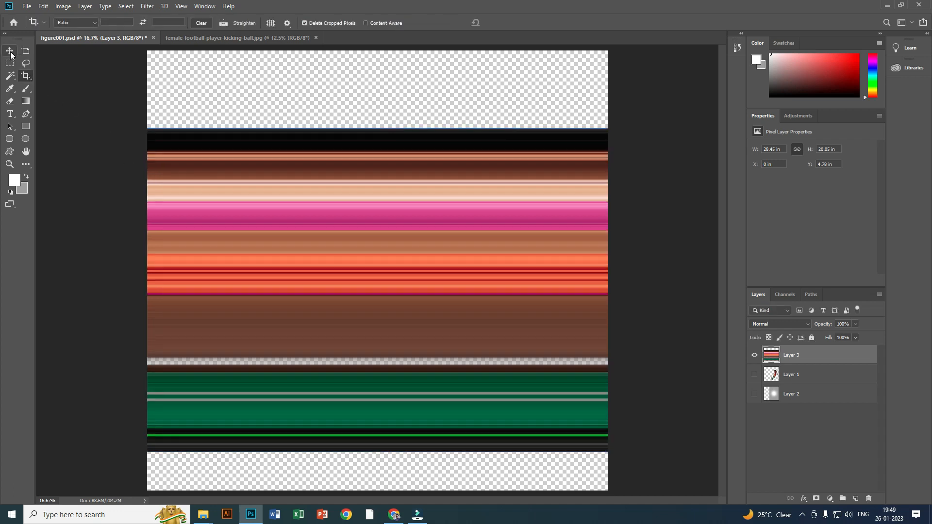
- Move the Layer 3 stripes up to about 0.4 in below the canvas's top edge
{"action": "left_click", "coordinate": [11, 52]}
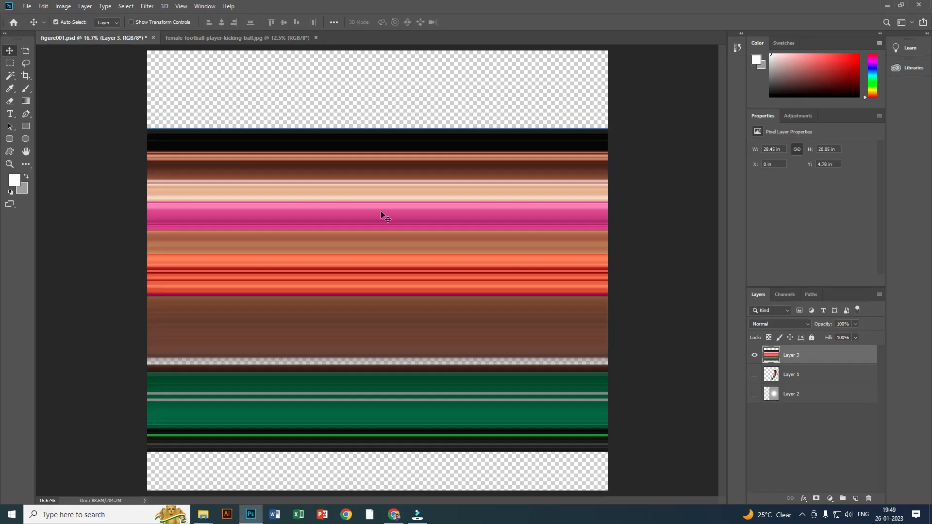
{"action": "left_click", "coordinate": [381, 211]}
{"action": "key", "text": "ctrl+t"}
{"action": "left_click_drag", "start_coordinate": [394, 232], "coordinate": [391, 162]}
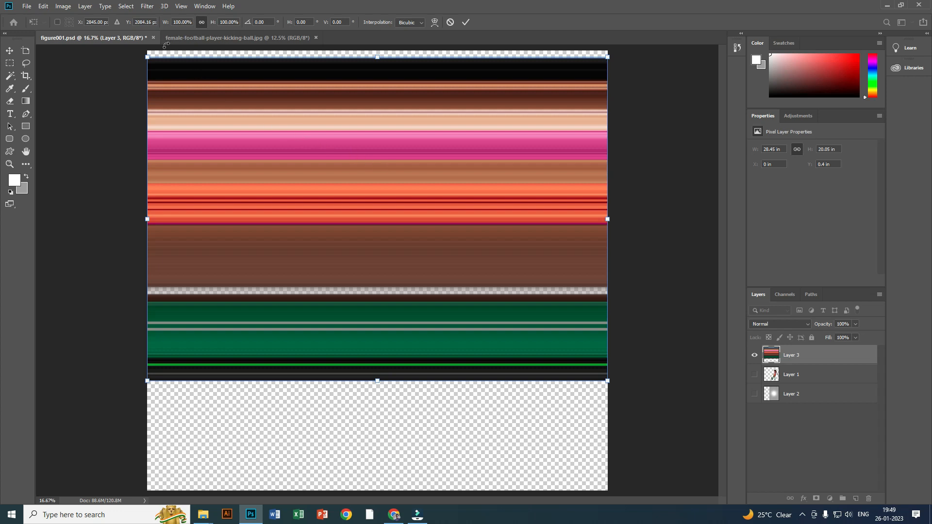
- Apply the Polar Coordinates distortion to the Layer 3 stripes with the Rectangular to Polar option
{"action": "left_click", "coordinate": [148, 10]}
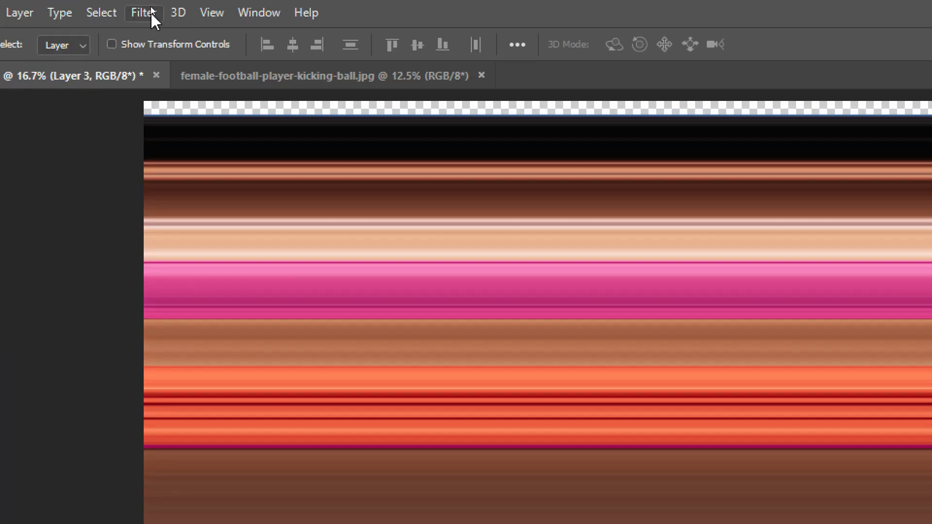
{"action": "left_click", "coordinate": [149, 9]}
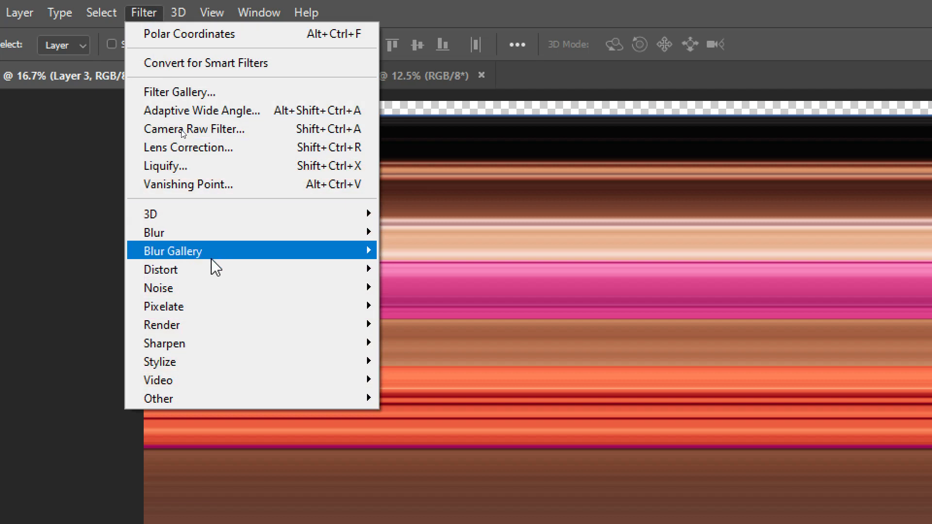
{"action": "mouse_move", "coordinate": [214, 270]}
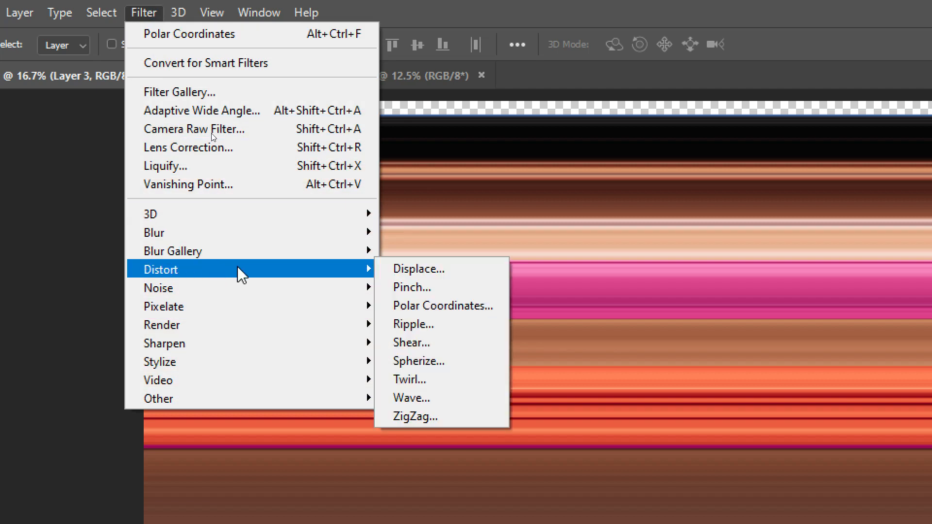
{"action": "left_click", "coordinate": [499, 311]}
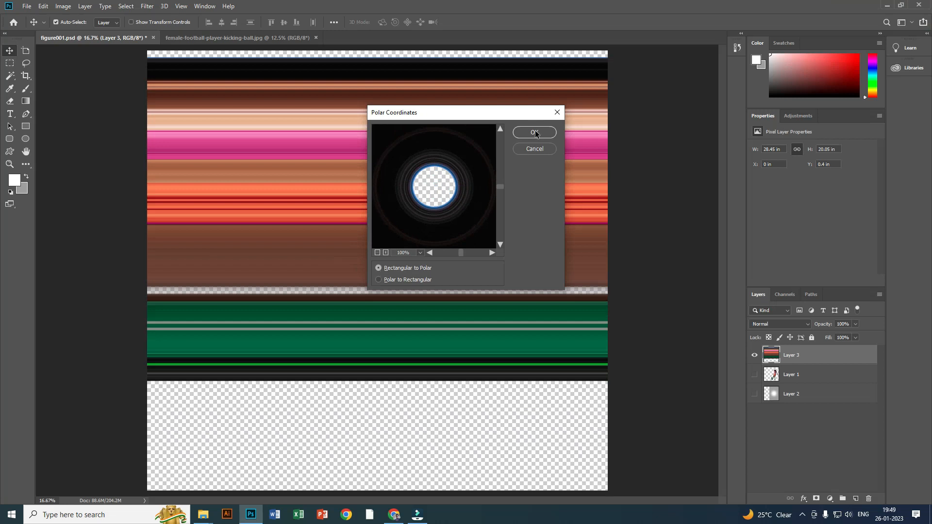
{"action": "left_click", "coordinate": [535, 133]}
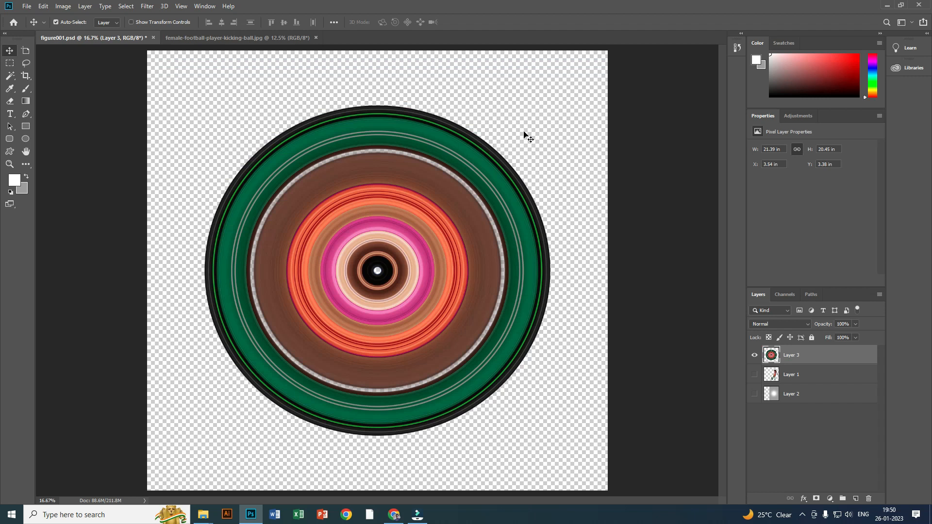
- Show Layer 1 above the Layer 3 circle and move the figure over it to about X 5.84 in, Y 3.57 in
{"action": "left_click", "coordinate": [755, 374]}
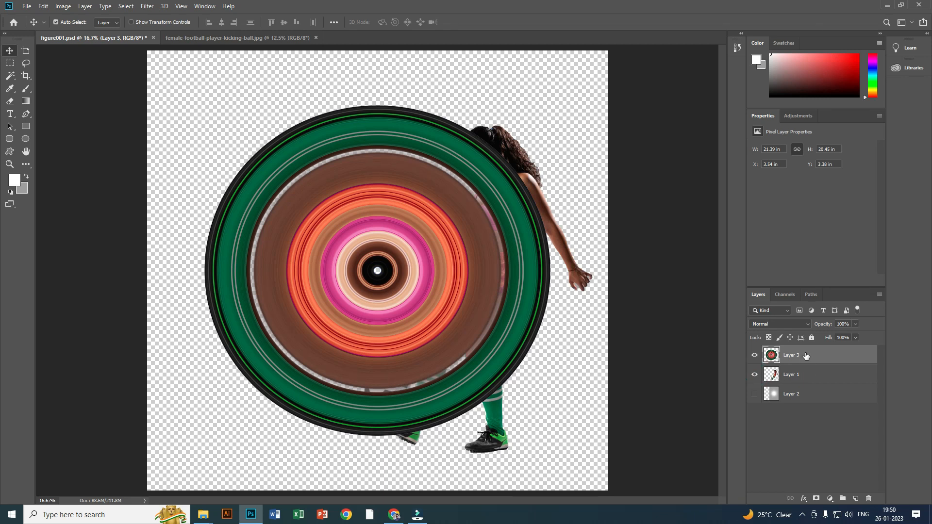
{"action": "left_click_drag", "start_coordinate": [807, 355], "coordinate": [808, 384]}
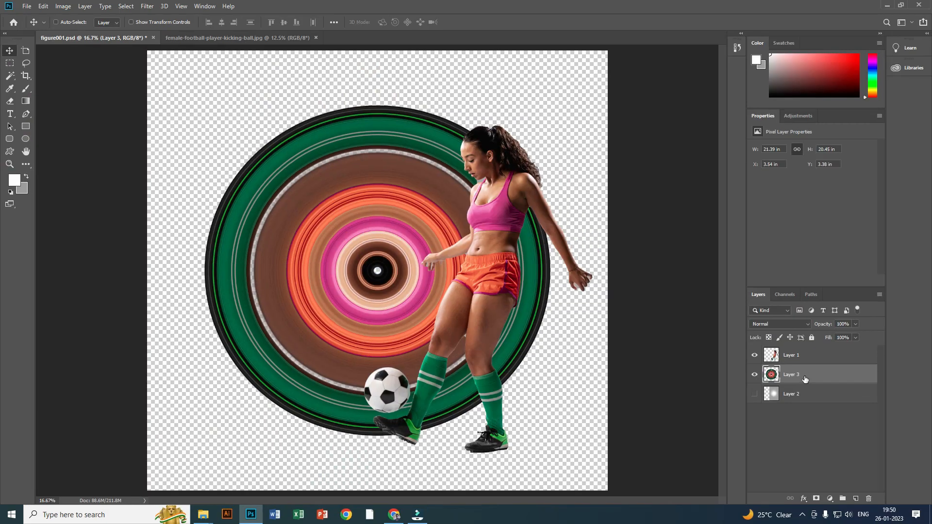
{"action": "left_click", "coordinate": [797, 357]}
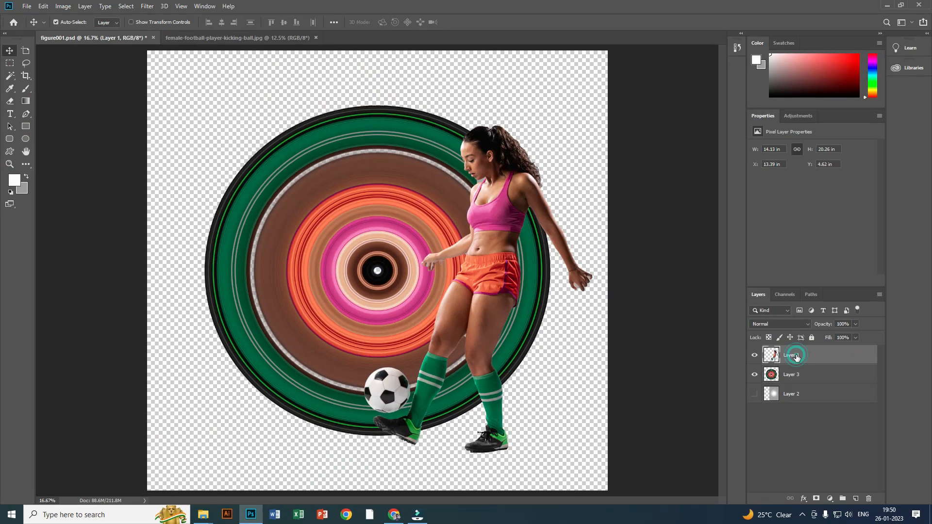
{"action": "left_click_drag", "start_coordinate": [507, 277], "coordinate": [381, 257]}
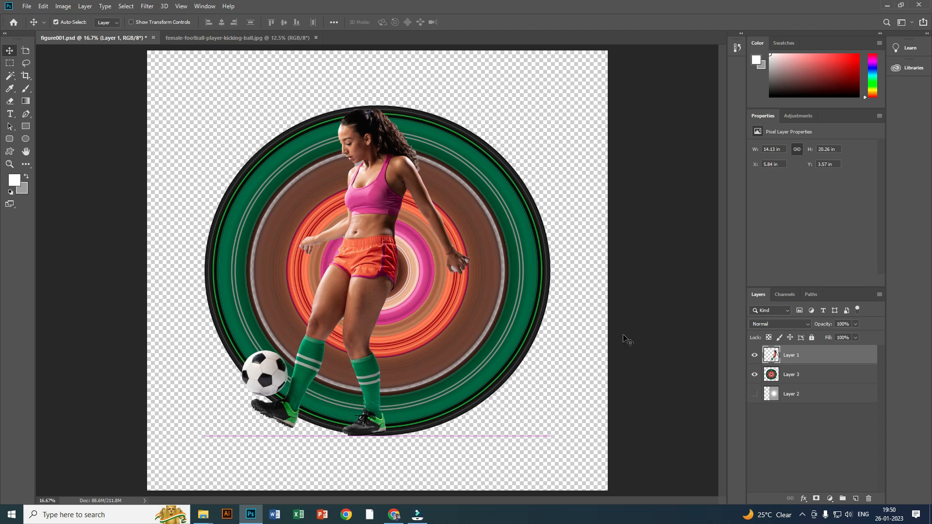
- Resize the Layer 3 circle to about 20.34 in wide and 20.26 in high to match the figure's height
{"action": "left_click", "coordinate": [795, 380]}
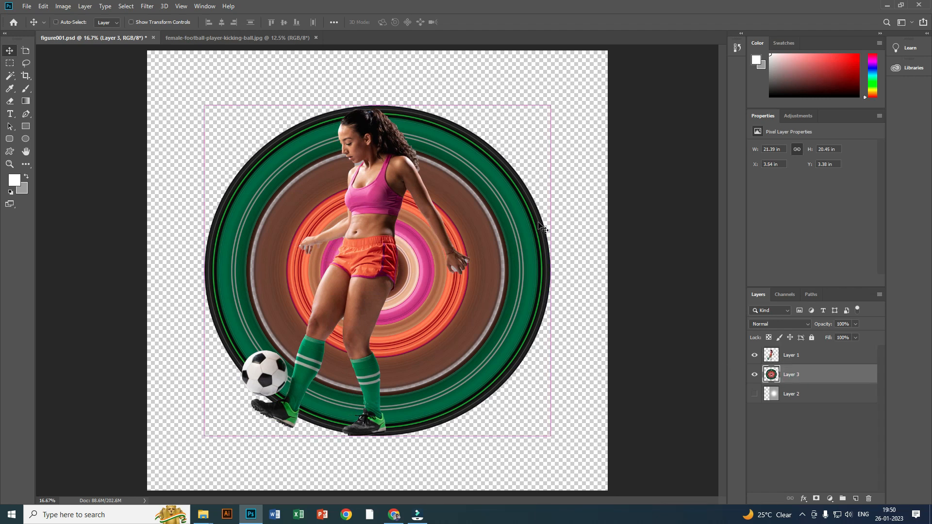
{"action": "key", "text": "ctrl+t"}
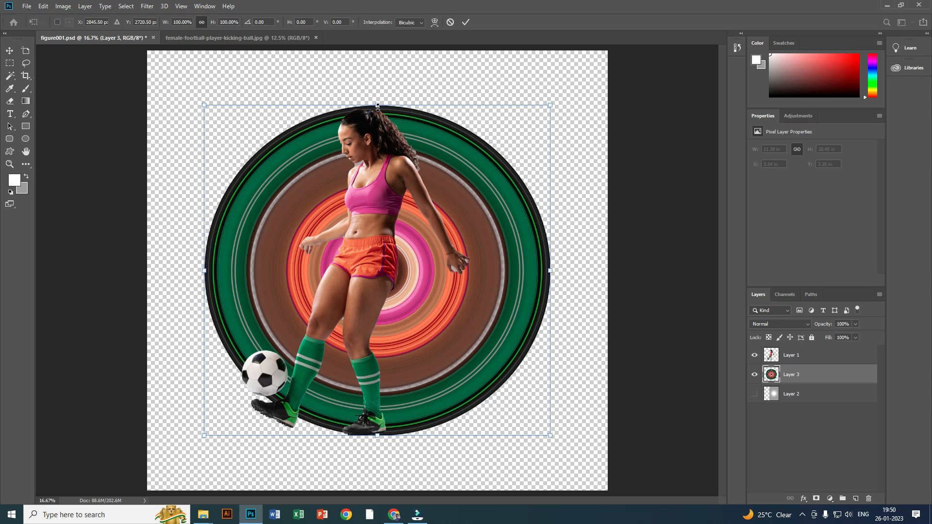
{"action": "left_click_drag", "start_coordinate": [378, 107], "coordinate": [378, 109]}
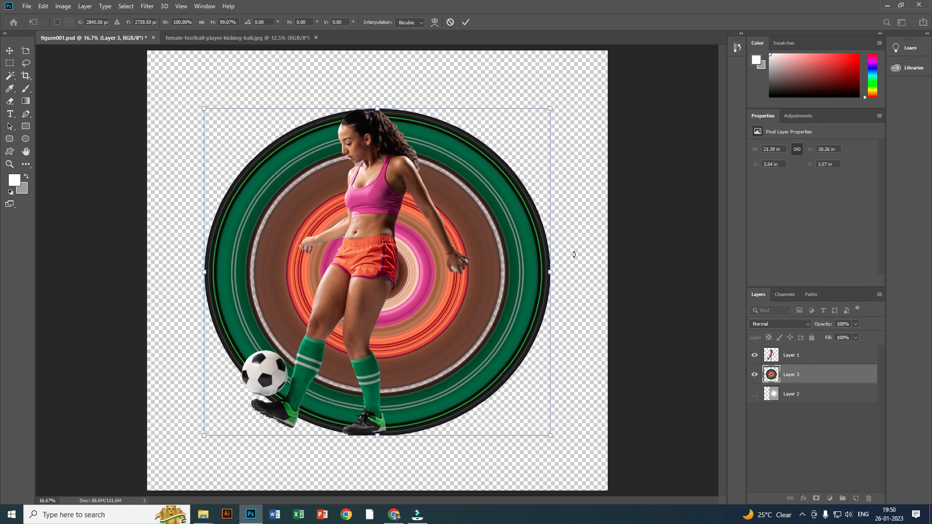
{"action": "left_click_drag", "start_coordinate": [553, 272], "coordinate": [536, 273]}
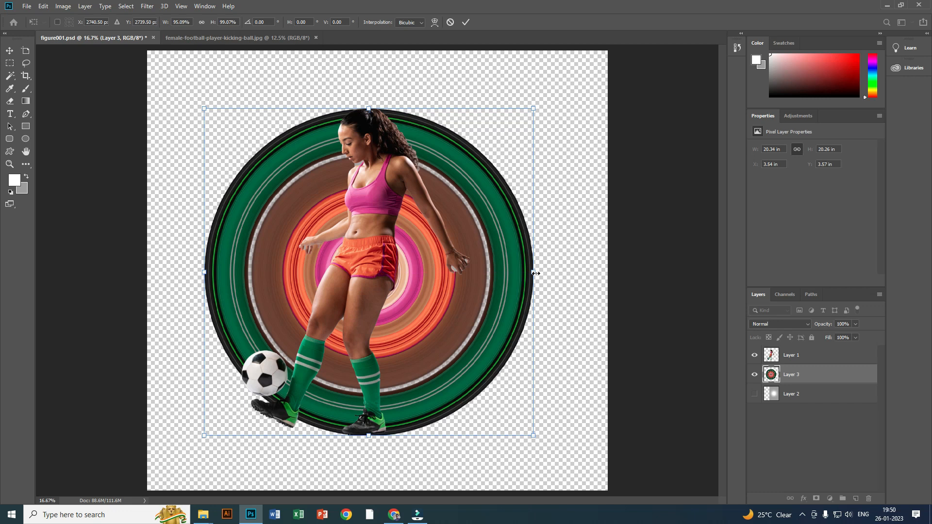
{"action": "key", "text": "Return"}
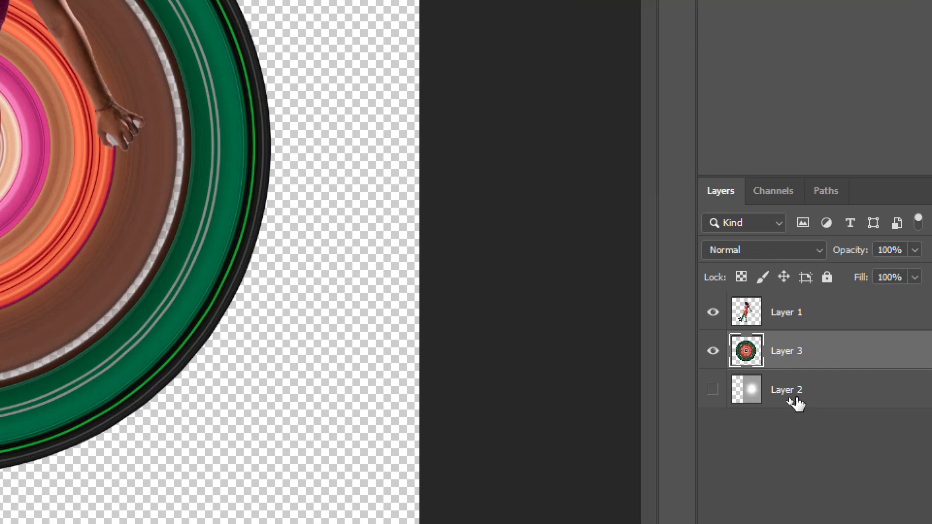
- Show the Layer 2 grey background and stretch it leftward to fill the full canvas width of 28.45 in
{"action": "left_click", "coordinate": [713, 391]}
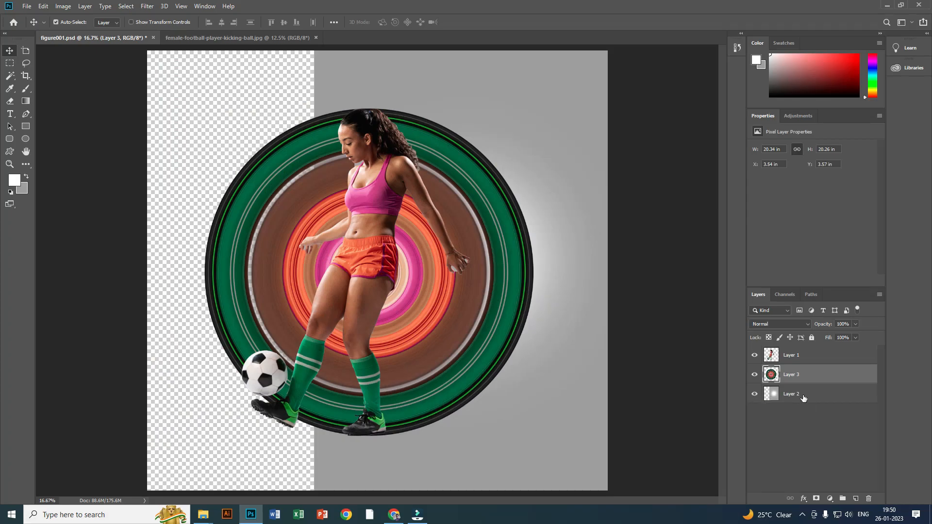
{"action": "left_click", "coordinate": [776, 396]}
{"action": "key", "text": "ctrl+t"}
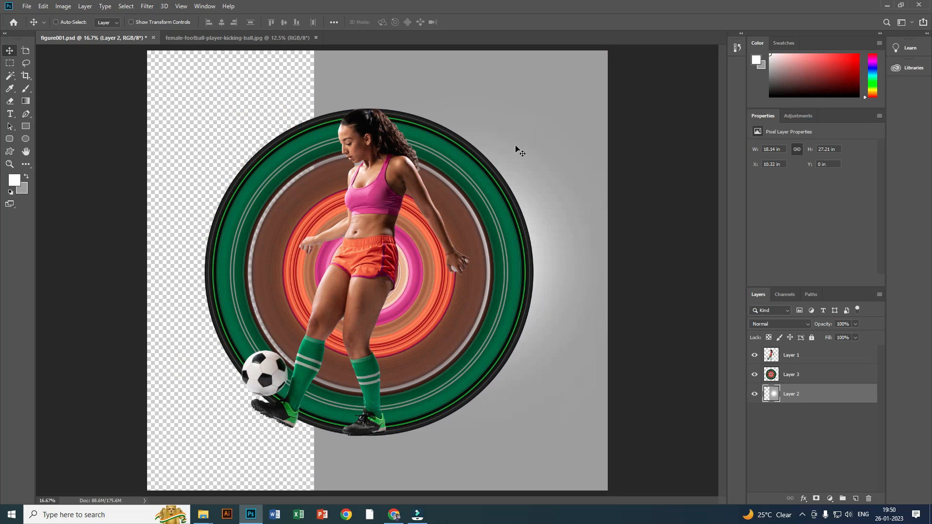
{"action": "left_click_drag", "start_coordinate": [315, 270], "coordinate": [148, 262]}
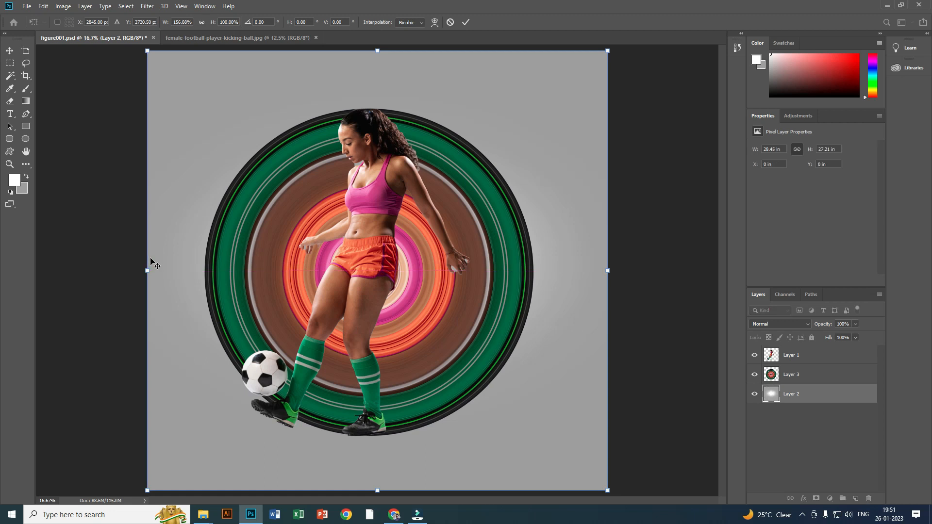
{"action": "key", "text": "Return"}
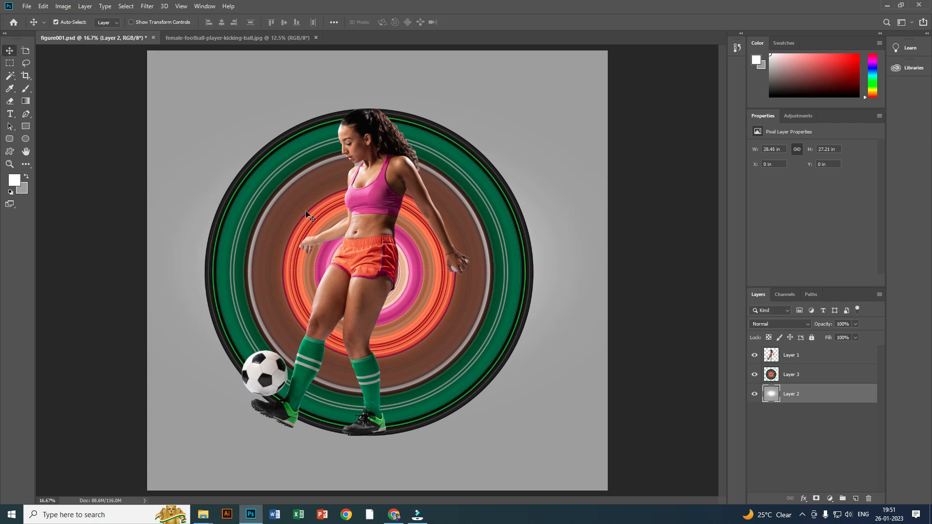
- Add a layer mask to Layer 3 and hide the circle's left half up to the figure with a hard black brush, reduced from 900 to 400 px
{"action": "left_click", "coordinate": [799, 379]}
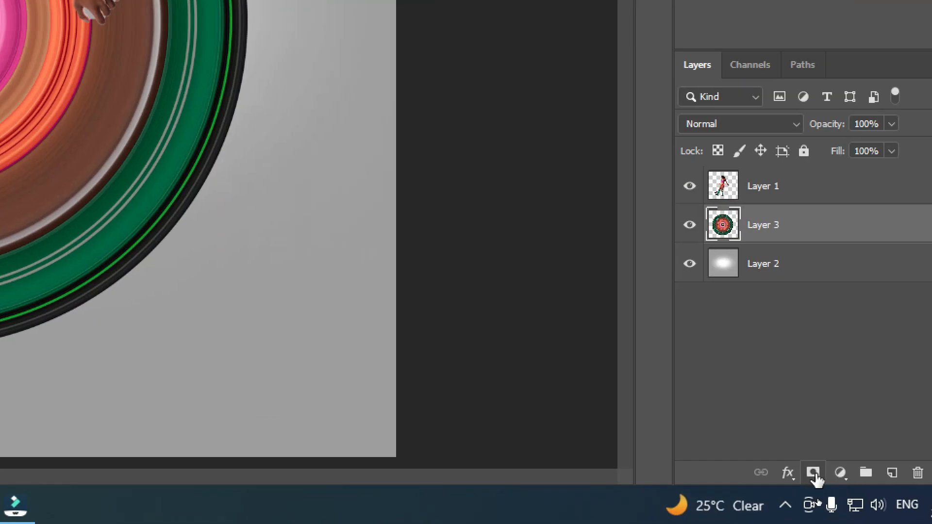
{"action": "left_click", "coordinate": [814, 474]}
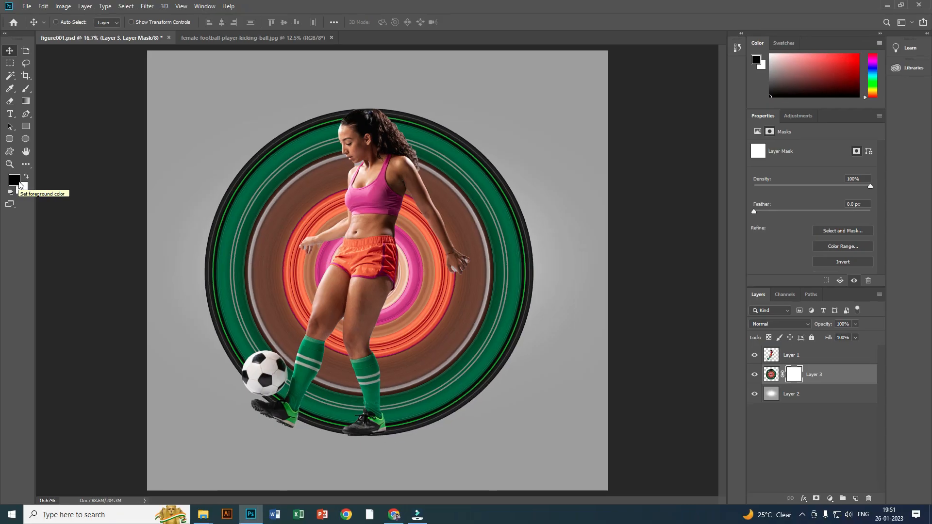
{"action": "key", "text": "b"}
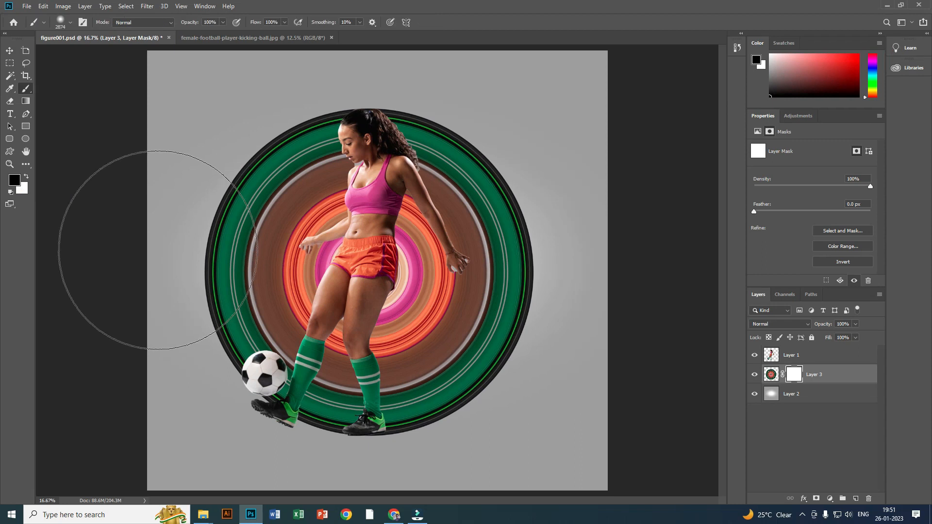
{"action": "left_click", "coordinate": [70, 22]}
{"action": "mouse_move", "coordinate": [340, 119]}
{"action": "left_mouse_down"}
{"action": "mouse_move", "coordinate": [352, 155]}
{"action": "mouse_move", "coordinate": [335, 135]}
{"action": "mouse_move", "coordinate": [293, 169]}
{"action": "mouse_move", "coordinate": [291, 203]}
{"action": "mouse_move", "coordinate": [323, 230]}
{"action": "mouse_move", "coordinate": [262, 235]}
{"action": "mouse_move", "coordinate": [233, 262]}
{"action": "mouse_move", "coordinate": [286, 311]}
{"action": "mouse_move", "coordinate": [273, 334]}
{"action": "mouse_move", "coordinate": [246, 337]}
{"action": "mouse_move", "coordinate": [236, 356]}
{"action": "mouse_move", "coordinate": [275, 367]}
{"action": "mouse_move", "coordinate": [275, 396]}
{"action": "mouse_move", "coordinate": [253, 364]}
{"action": "mouse_move", "coordinate": [292, 386]}
{"action": "mouse_move", "coordinate": [328, 382]}
{"action": "mouse_move", "coordinate": [341, 317]}
{"action": "mouse_move", "coordinate": [305, 403]}
{"action": "mouse_move", "coordinate": [337, 425]}
{"action": "mouse_move", "coordinate": [348, 398]}
{"action": "mouse_move", "coordinate": [347, 343]}
{"action": "left_mouse_up"}
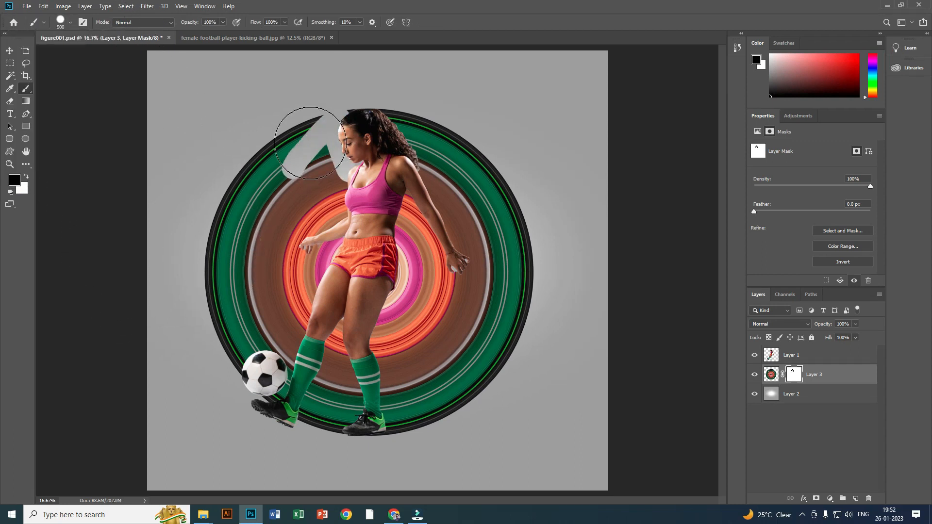
{"action": "key", "text": "bracketleft"}
{"action": "key", "text": "bracketleft"}
{"action": "key", "text": "bracketleft"}
{"action": "key", "text": "bracketleft"}
{"action": "key", "text": "bracketleft"}
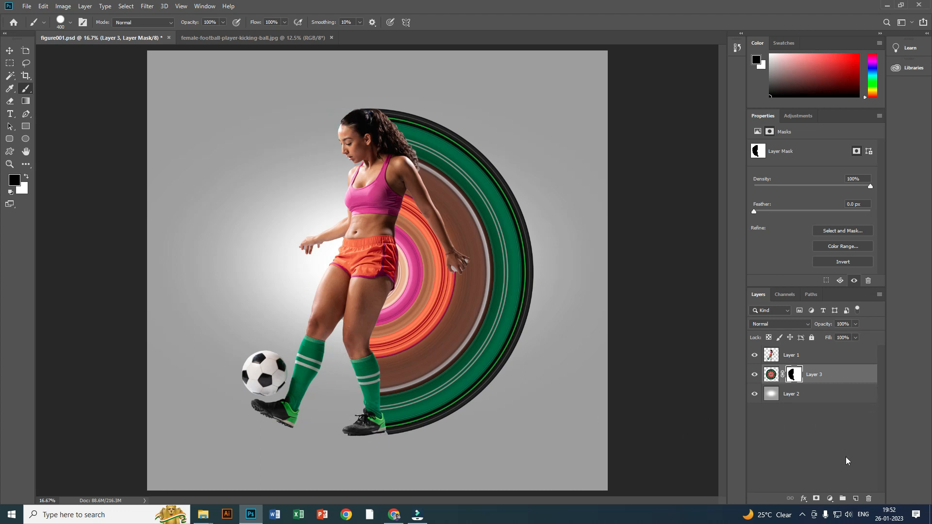
- Add a new layer above Layer 3 and set up a flattened Soft Round brush with 400 px size and 0% hardness
{"action": "left_click", "coordinate": [856, 498]}
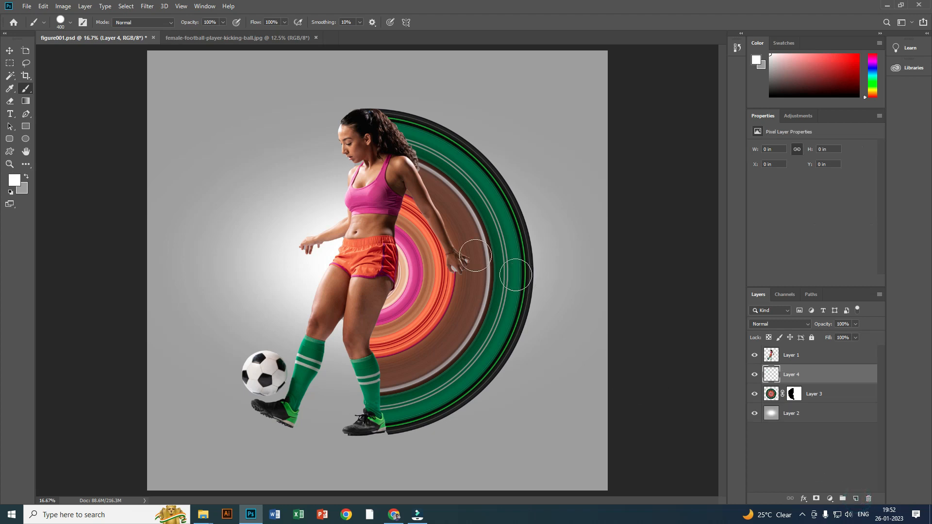
{"action": "left_click", "coordinate": [60, 23]}
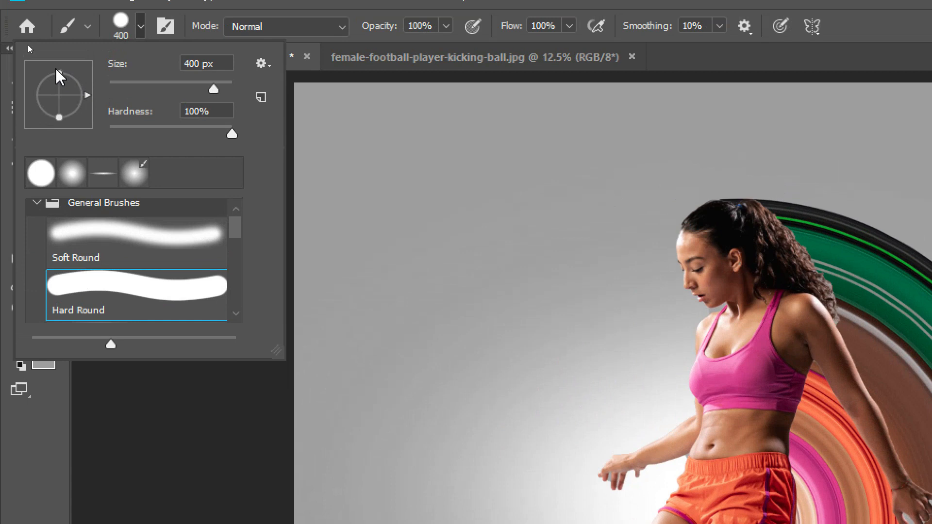
{"action": "left_click", "coordinate": [136, 237]}
{"action": "left_click_drag", "start_coordinate": [60, 87], "coordinate": [60, 103]}
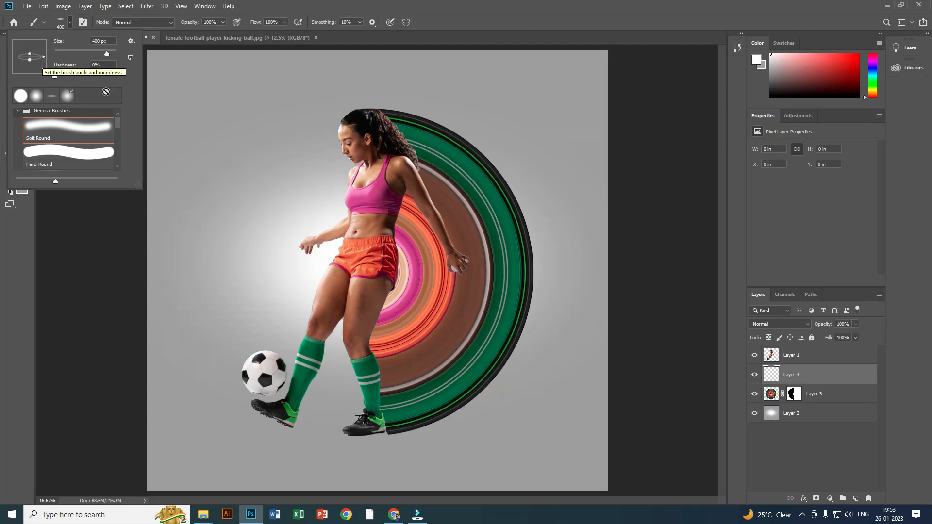
{"action": "left_click", "coordinate": [141, 394]}
- Set the foreground color to grey 746f6f and paint a flat soft shadow beneath the standing foot with a 1700 px brush
{"action": "left_click", "coordinate": [16, 181]}
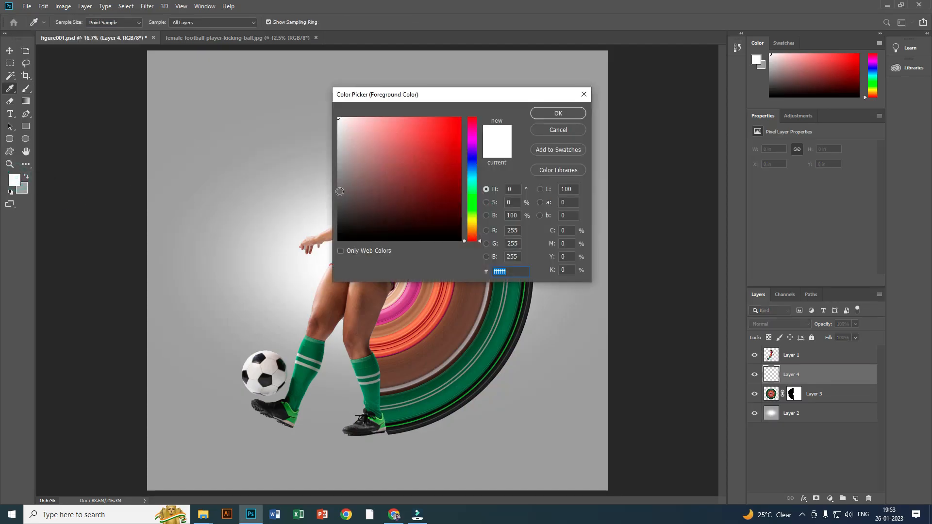
{"action": "left_click", "coordinate": [344, 186]}
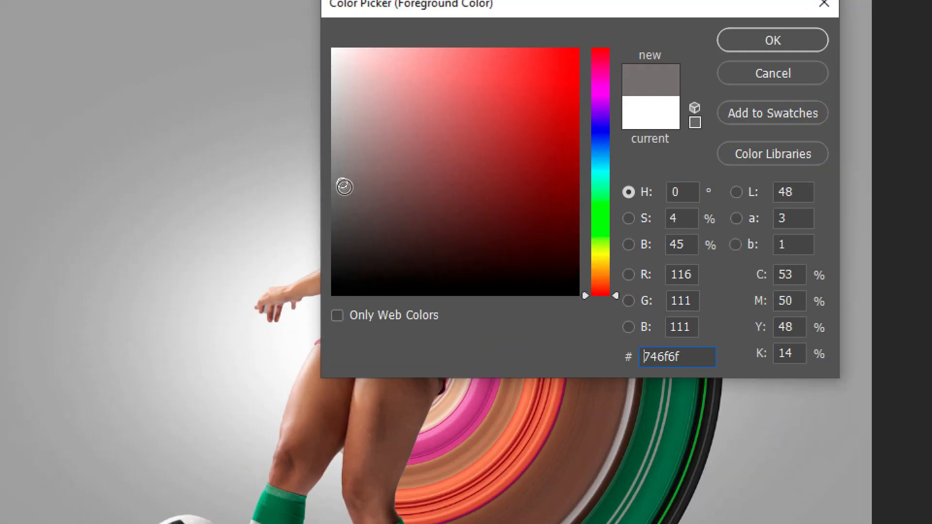
{"action": "mouse_move", "coordinate": [344, 186]}
{"action": "left_mouse_down"}
{"action": "mouse_move", "coordinate": [341, 174]}
{"action": "mouse_move", "coordinate": [341, 183]}
{"action": "left_mouse_up"}
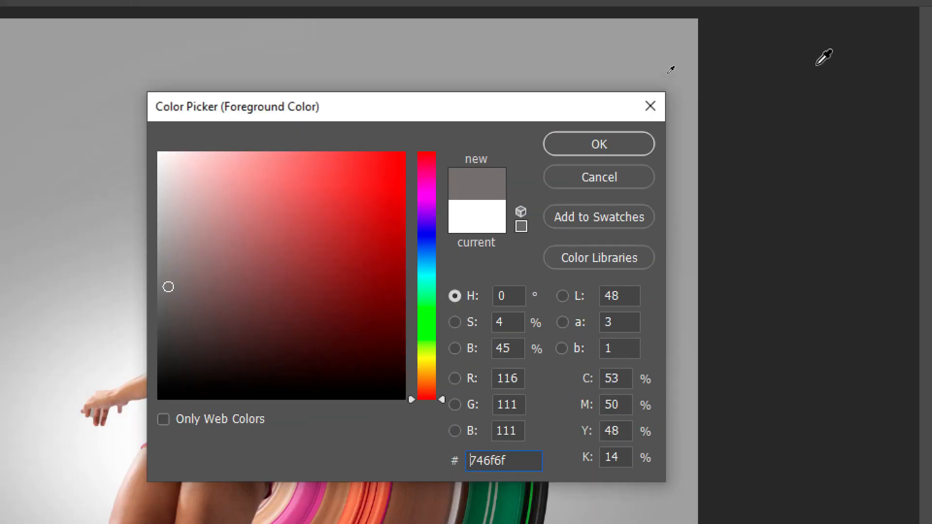
{"action": "left_click", "coordinate": [595, 142]}
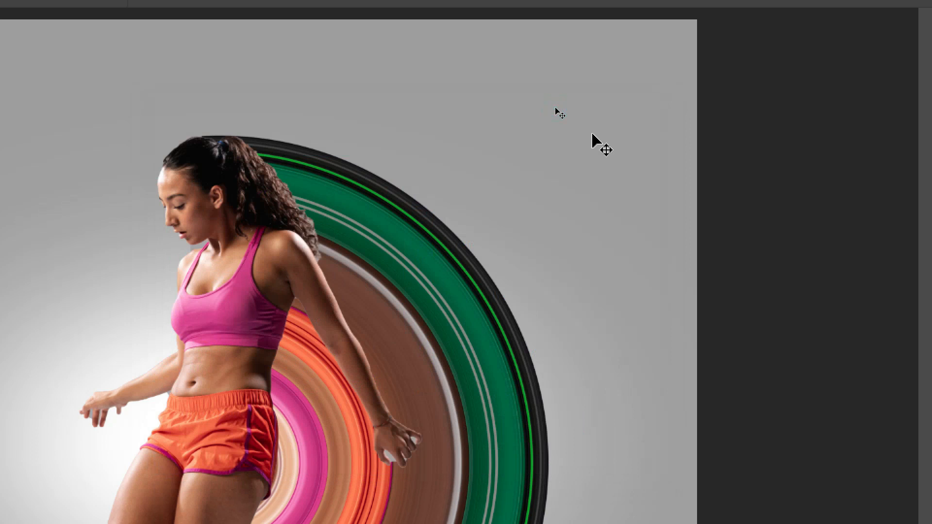
{"action": "left_click", "coordinate": [363, 437]}
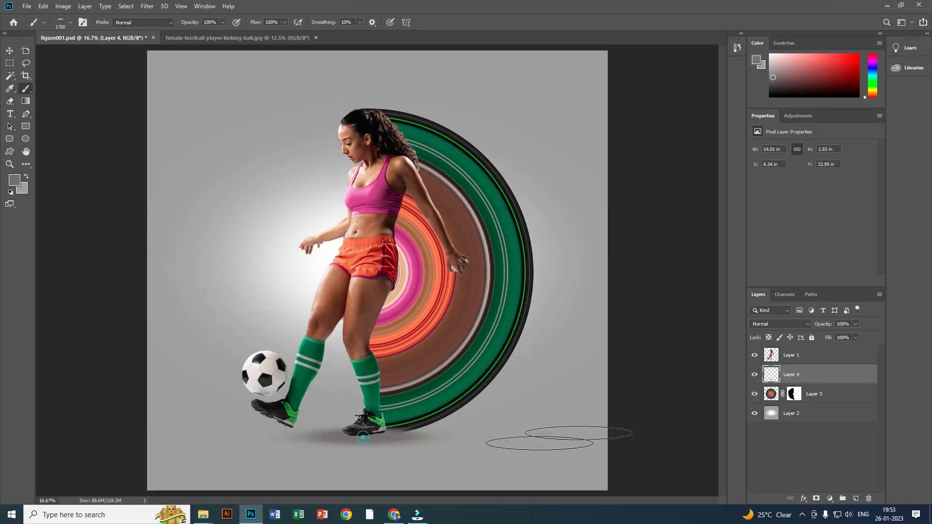